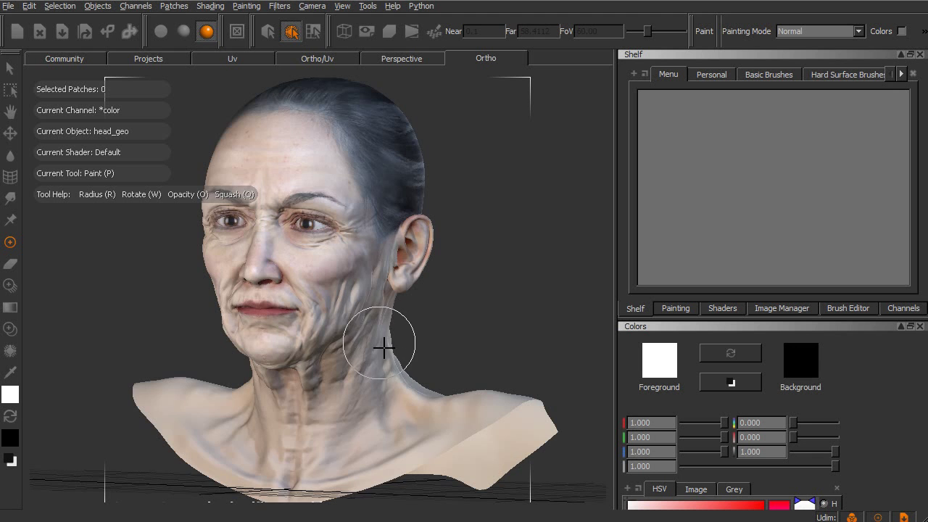
Orbit, zoom and tumble the head through frontal and three-quarter views, ending on a left profile.
mouse_move(383, 348)
left_mouse_down("alt")
mouse_move(452, 355)
mouse_move(485, 334)
mouse_move(373, 340)
mouse_move(261, 321)
mouse_move(238, 336)
mouse_move(305, 352)
mouse_move(355, 352)
mouse_move(297, 363)
mouse_move(357, 389)
mouse_move(322, 363)
mouse_move(360, 349)
left_mouse_up("alt")
right_click_drag(360, 349, 334, 335, "alt")
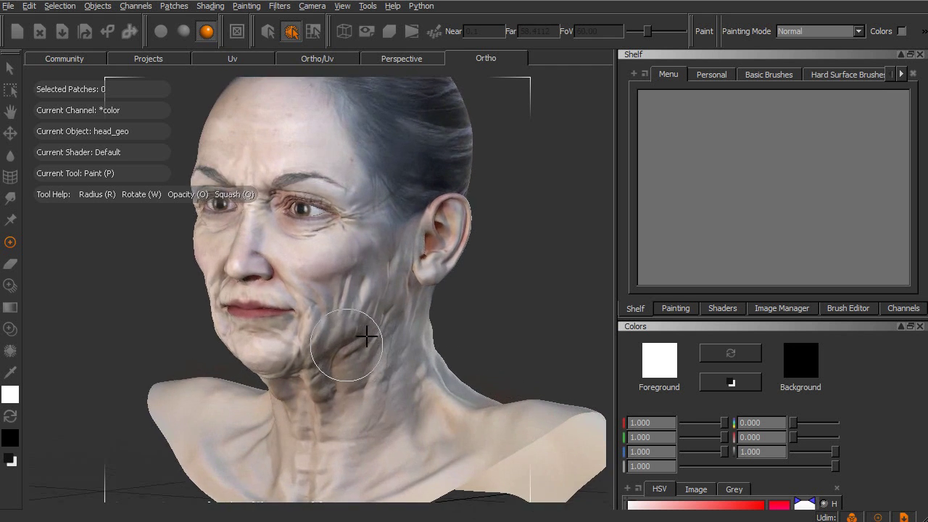
left_click_drag(366, 336, 353, 333, "alt")
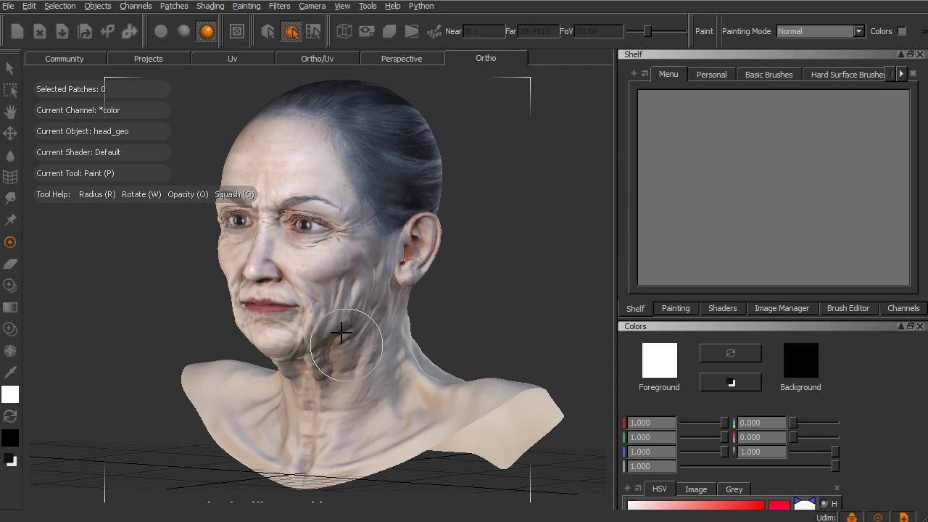
mouse_move(345, 332)
right_mouse_down("alt")
mouse_move(390, 339)
mouse_move(311, 321)
mouse_move(371, 331)
mouse_move(312, 327)
mouse_move(385, 321)
mouse_move(365, 338)
mouse_move(344, 338)
right_mouse_up("alt")
left_click_drag(343, 339, 406, 368, "alt")
left_click_drag(440, 397, 448, 401, "alt")
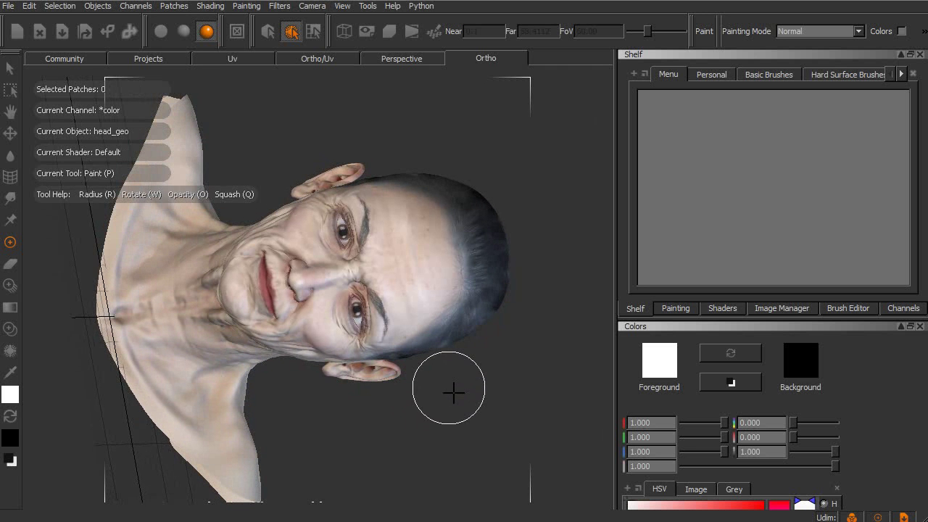
mouse_move(392, 404)
left_mouse_down("alt")
mouse_move(384, 425)
mouse_move(418, 420)
mouse_move(559, 363)
mouse_move(701, 286)
mouse_move(478, 373)
mouse_move(498, 349)
left_mouse_up("alt")
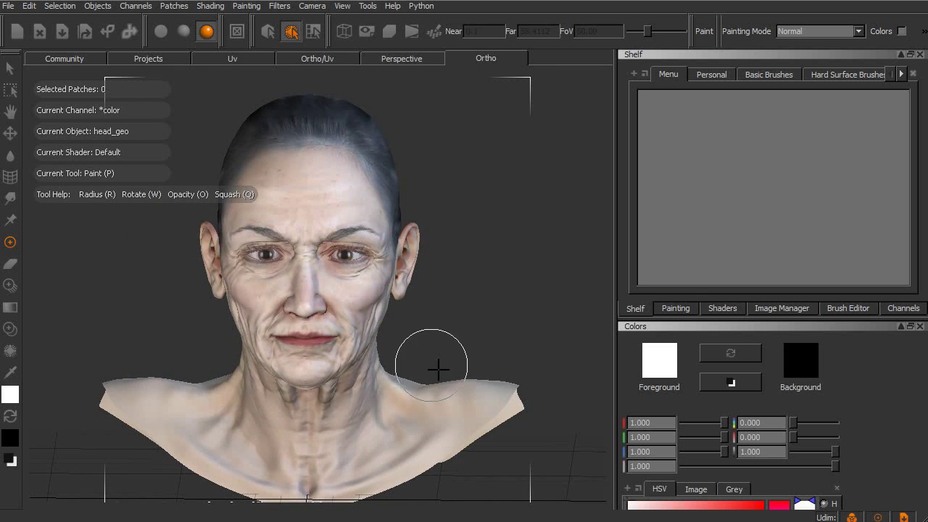
left_click_drag(403, 384, 338, 363, "alt")
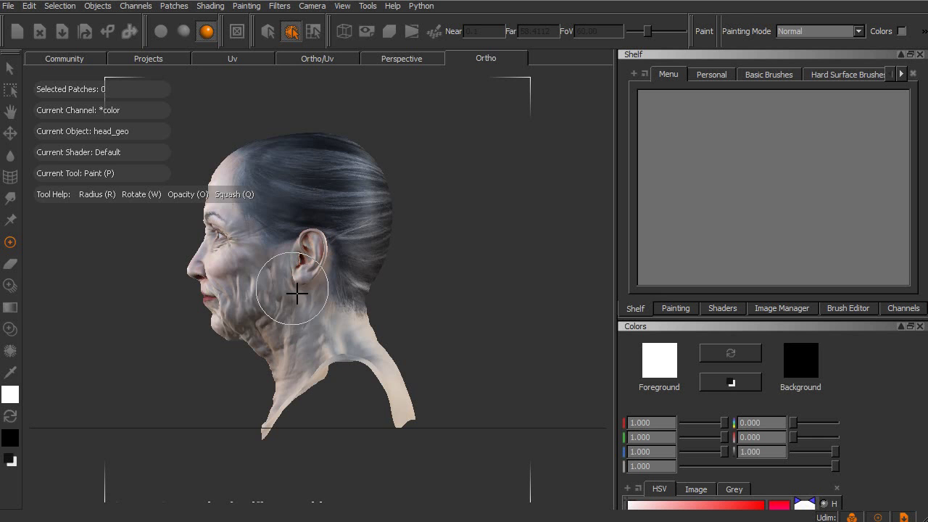
Snap the Ortho view to top, bottom, front and back views, ending on the right-facing profile.
key("Left")
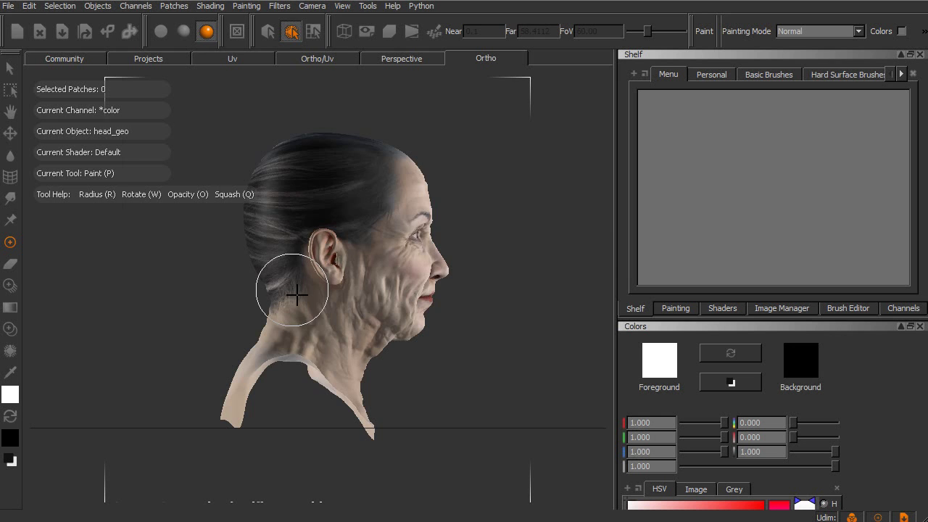
key("Up")
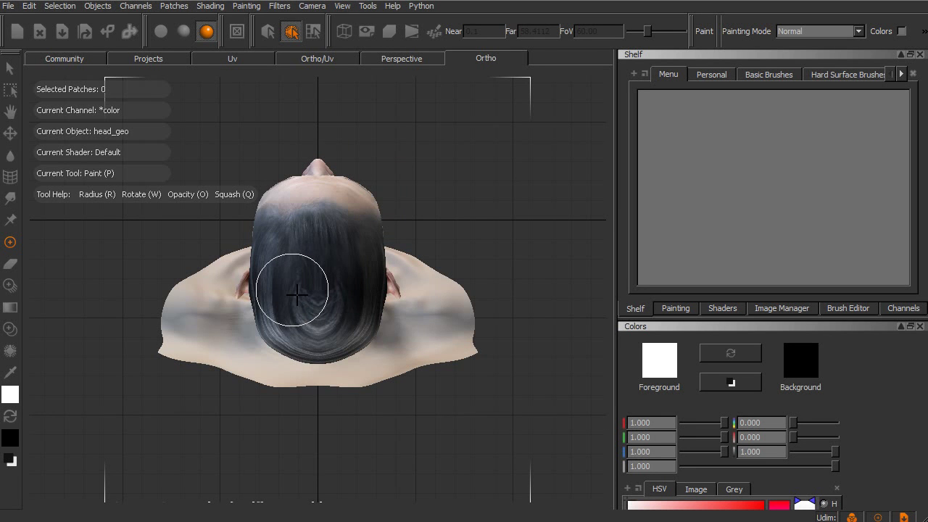
key("Up")
key("Up")
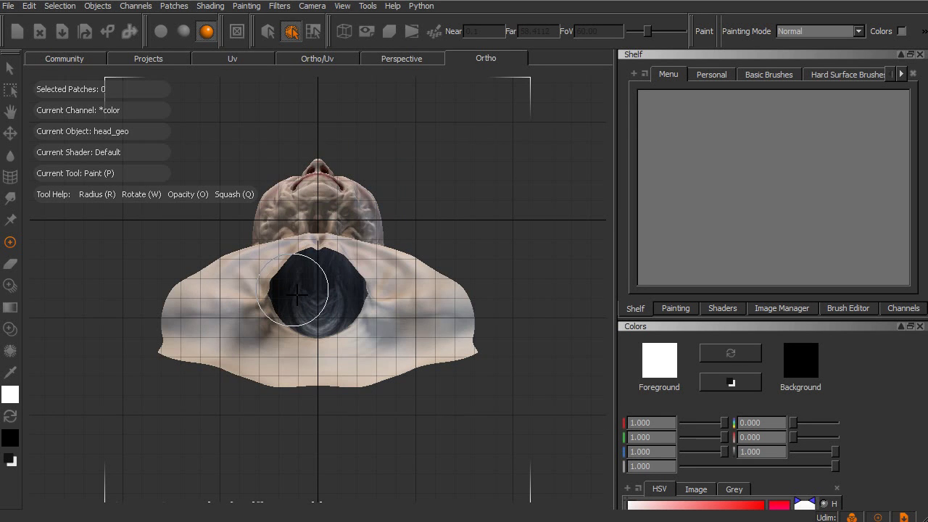
key("Up")
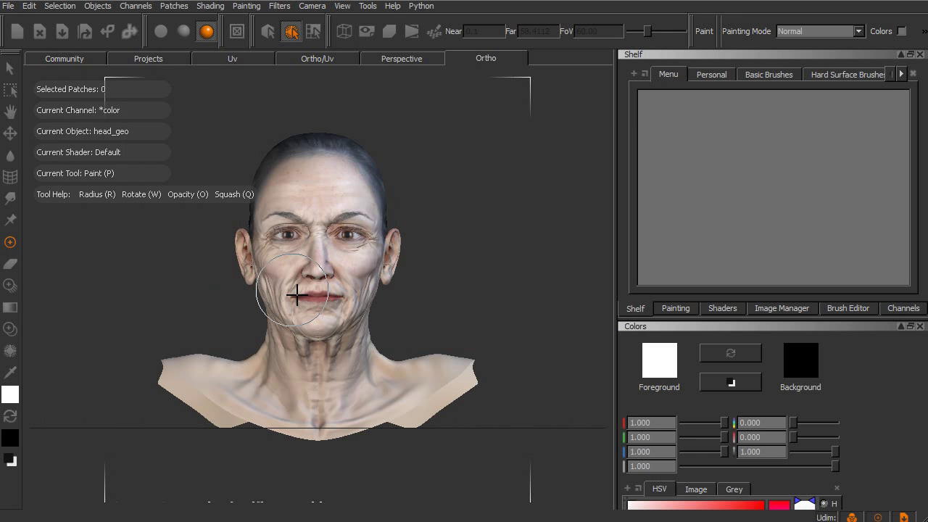
key("Left")
key("Left")
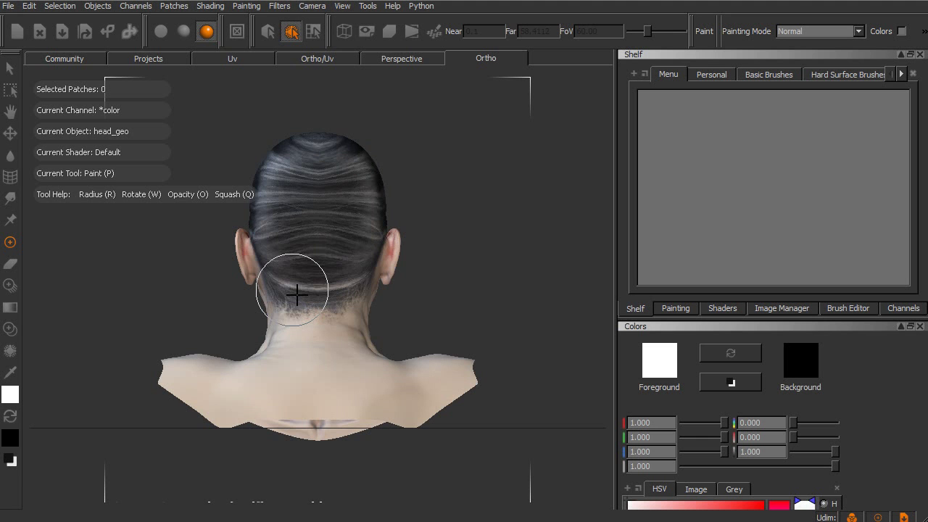
key("Up")
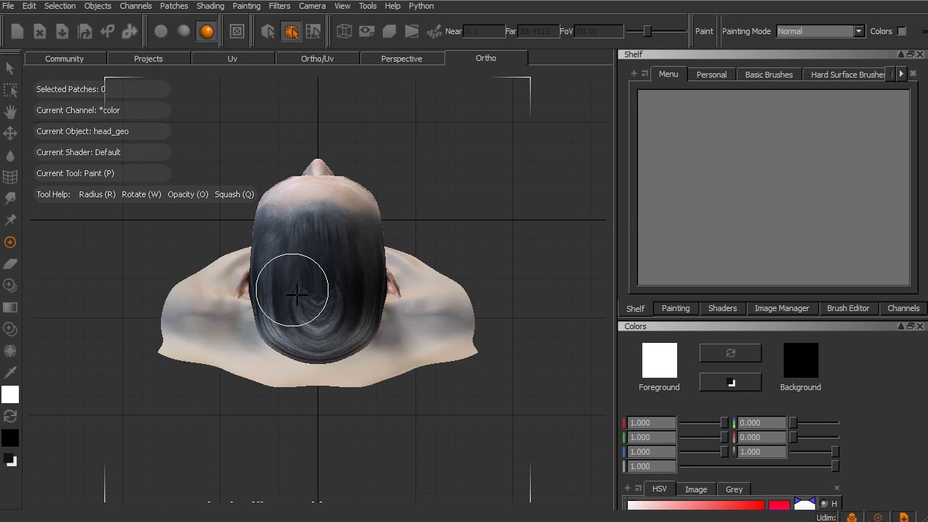
key("Up")
key("Up")
key("Up")
key("Left")
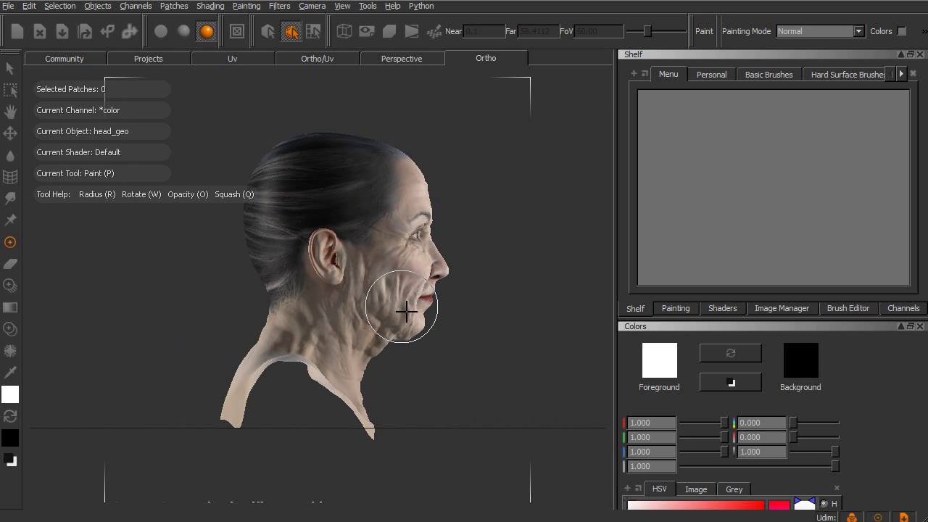
Orbit the head, compare it in the Perspective camera, then return to Ortho.
mouse_move(406, 312)
left_mouse_down("alt")
mouse_move(155, 297)
mouse_move(304, 350)
mouse_move(253, 369)
mouse_move(338, 382)
mouse_move(353, 369)
left_mouse_up("alt")
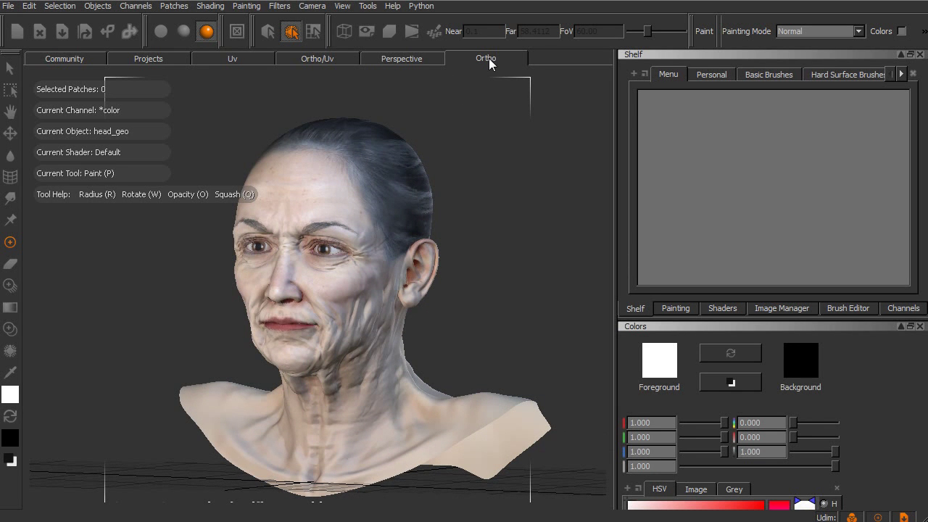
left_click(403, 59)
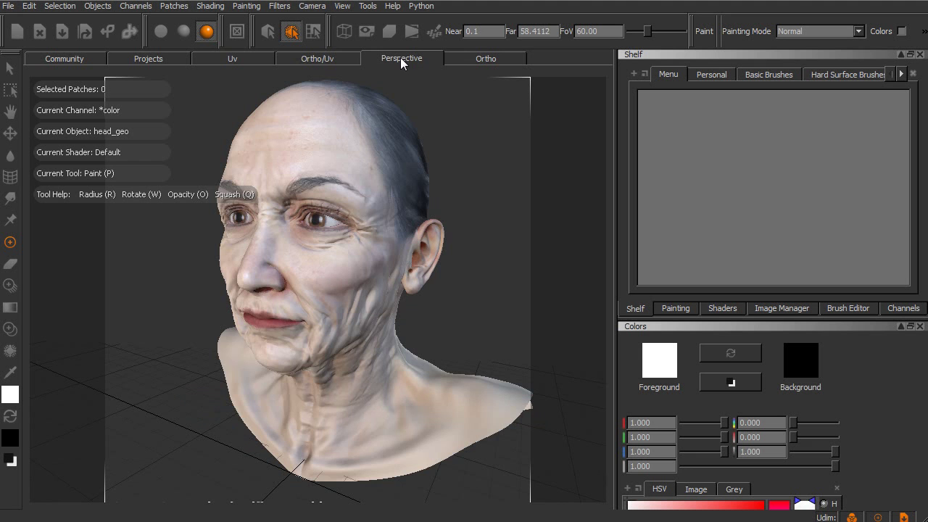
left_click_drag(404, 162, 420, 227, "alt")
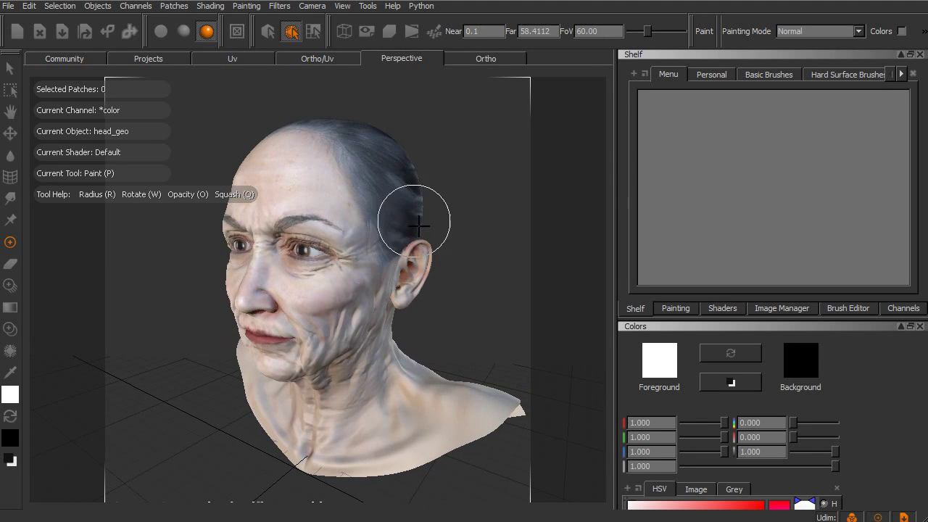
left_click(479, 58)
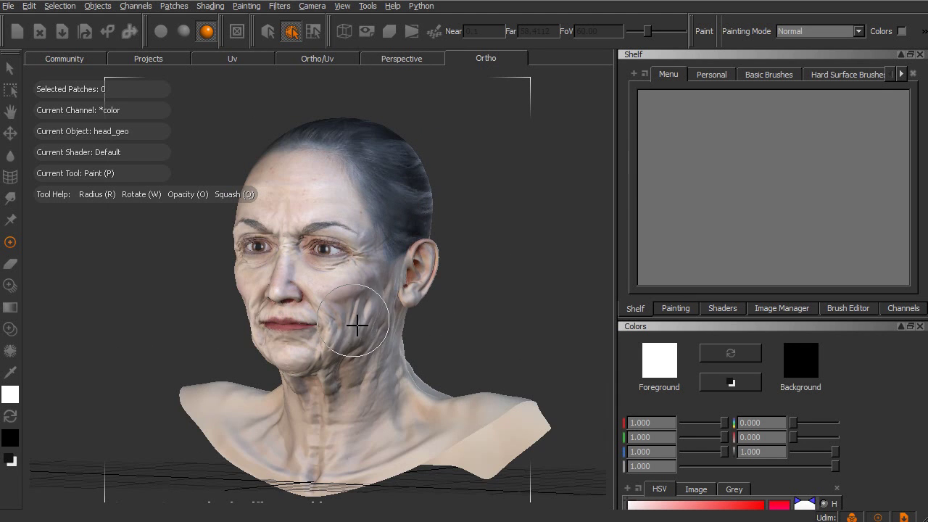
Frame the head in Ortho, flip to Perspective once more, and settle on an Ortho three-quarter view.
mouse_move(356, 322)
left_mouse_down("alt")
mouse_move(343, 324)
mouse_move(373, 321)
mouse_move(385, 332)
left_mouse_up("alt")
right_click_drag(385, 331, 397, 354, "alt")
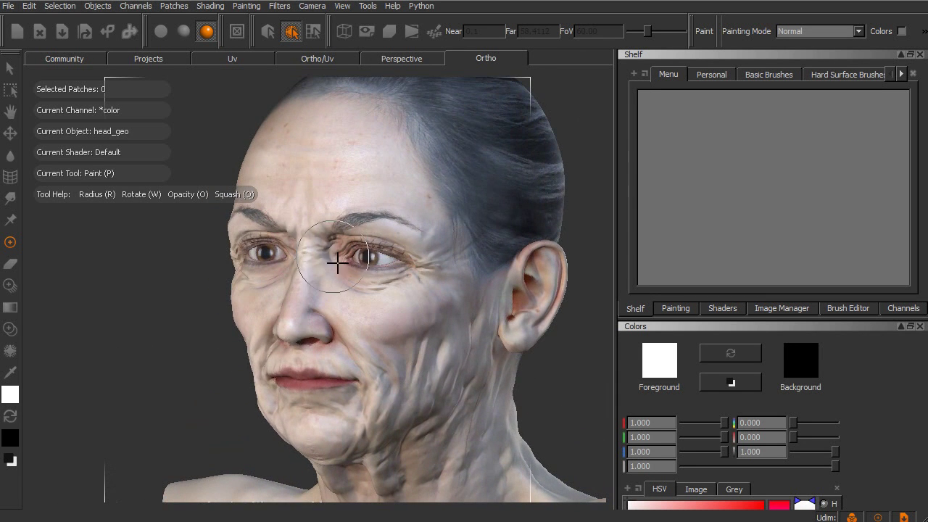
mouse_move(332, 300)
left_mouse_down("alt")
mouse_move(313, 306)
mouse_move(369, 305)
mouse_move(386, 292)
mouse_move(305, 326)
mouse_move(331, 327)
mouse_move(240, 325)
mouse_move(345, 312)
left_mouse_up("alt")
left_click(403, 58)
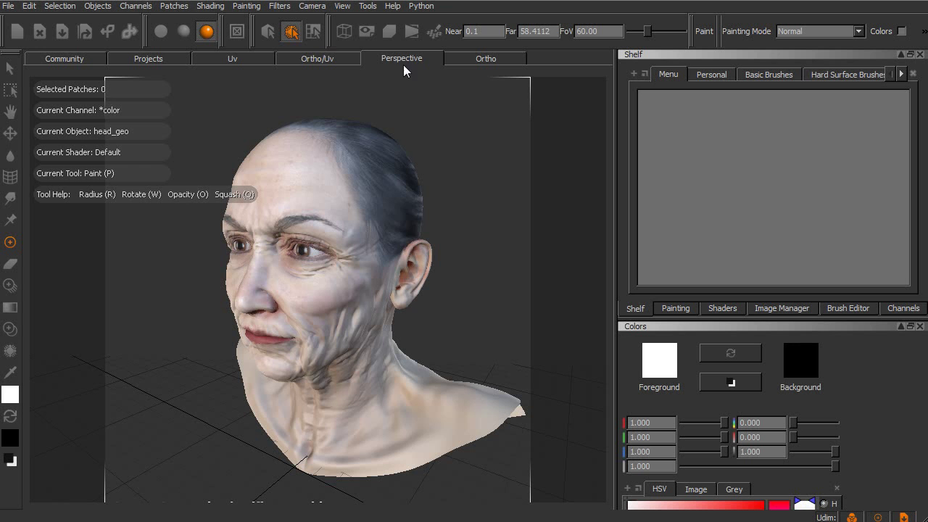
left_click(474, 59)
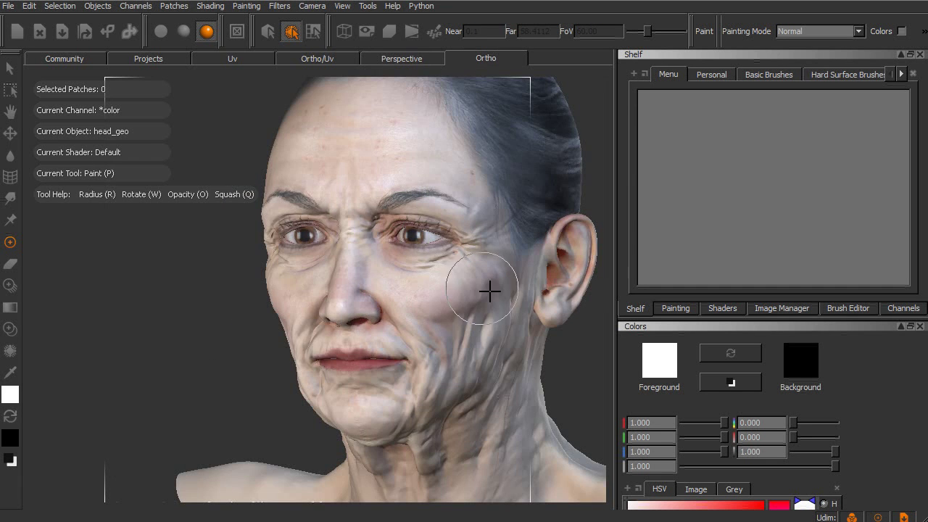
mouse_move(488, 290)
left_mouse_down("alt")
mouse_move(366, 288)
mouse_move(348, 277)
left_mouse_up("alt")
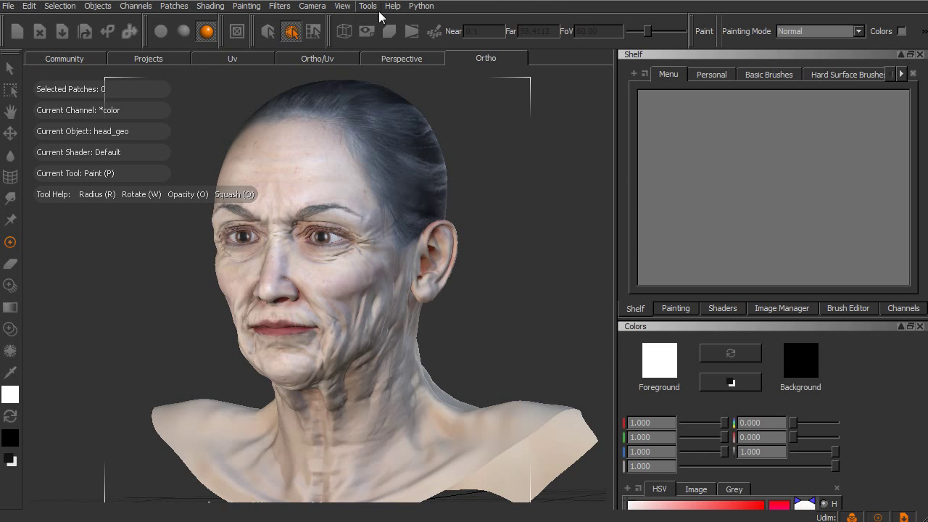
Show the View > Palettes list of available palettes, from Channels through HSV.
left_click(344, 9)
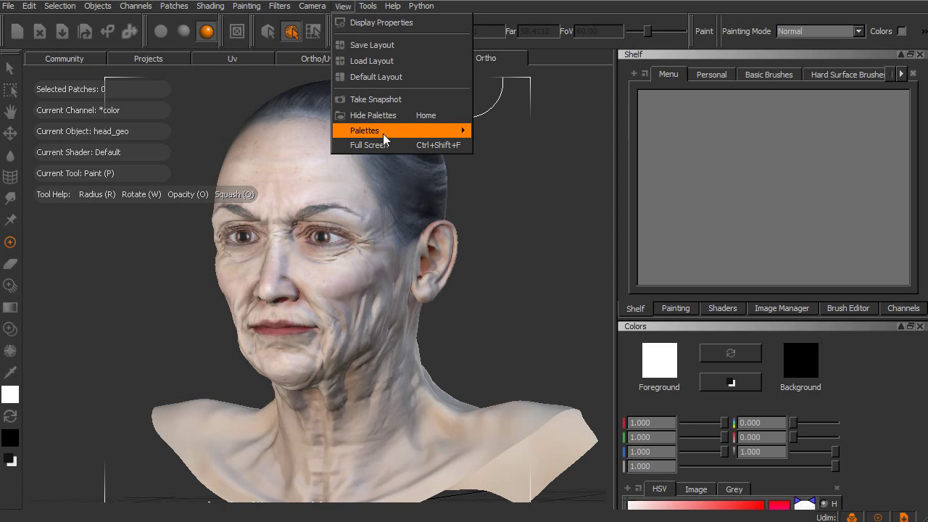
mouse_move(383, 132)
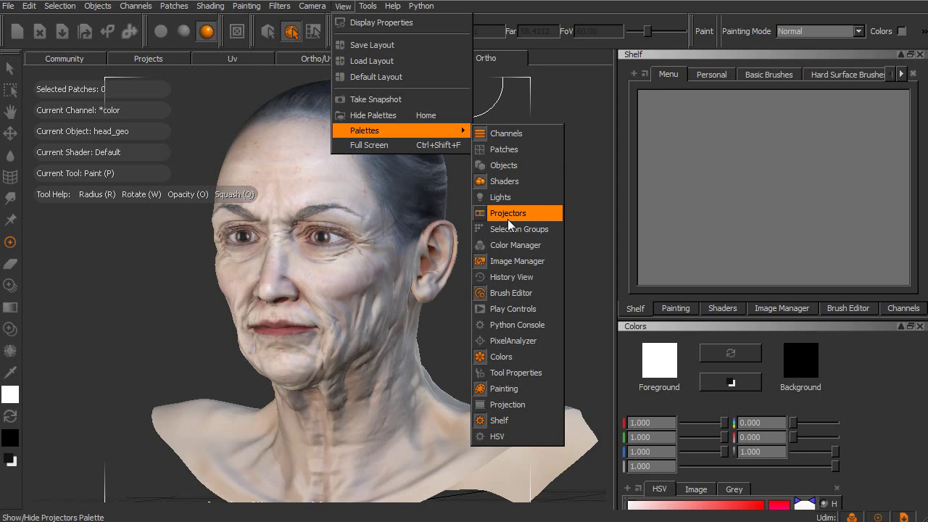
Open the History View palette on the left and scroll through its Orbit, Pan and Zoom entries.
left_click(510, 277)
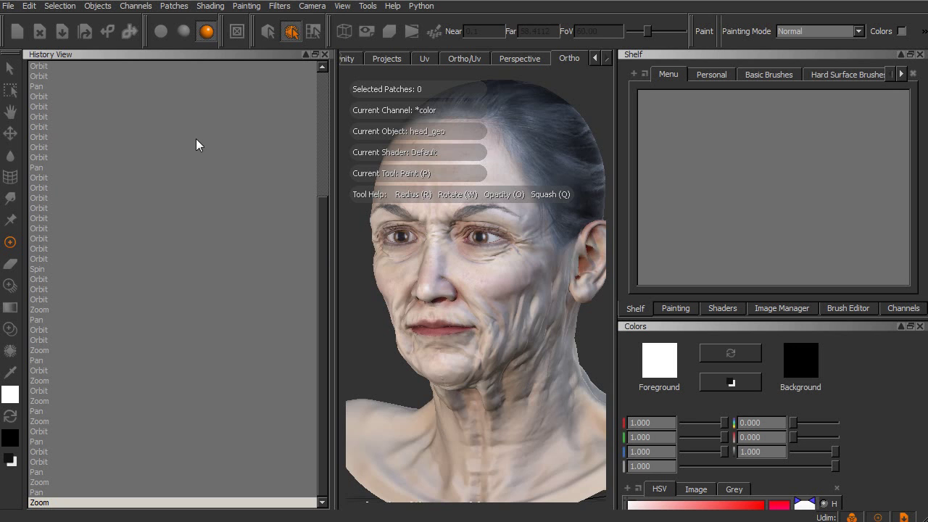
left_click_drag(326, 216, 307, 216)
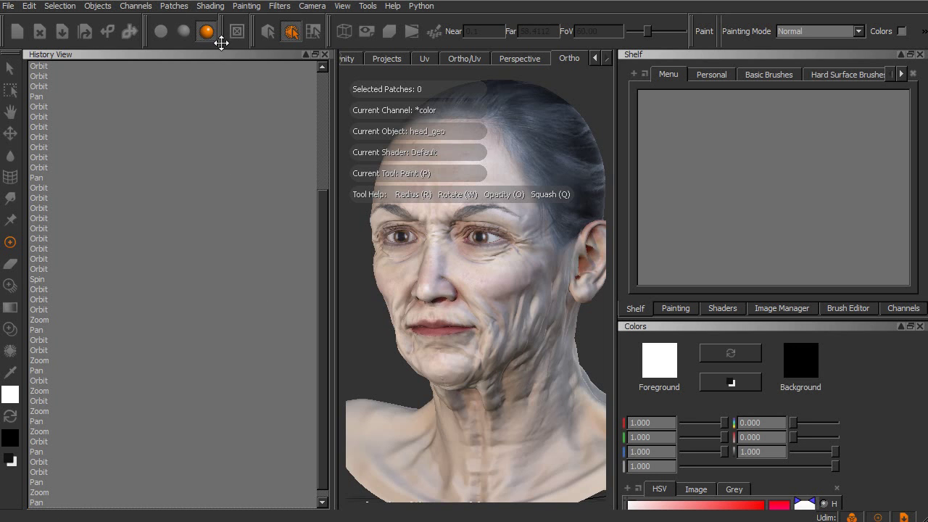
Toggle History View's contents collapsed and expanded, and open the Tool Properties palette.
left_click(305, 55)
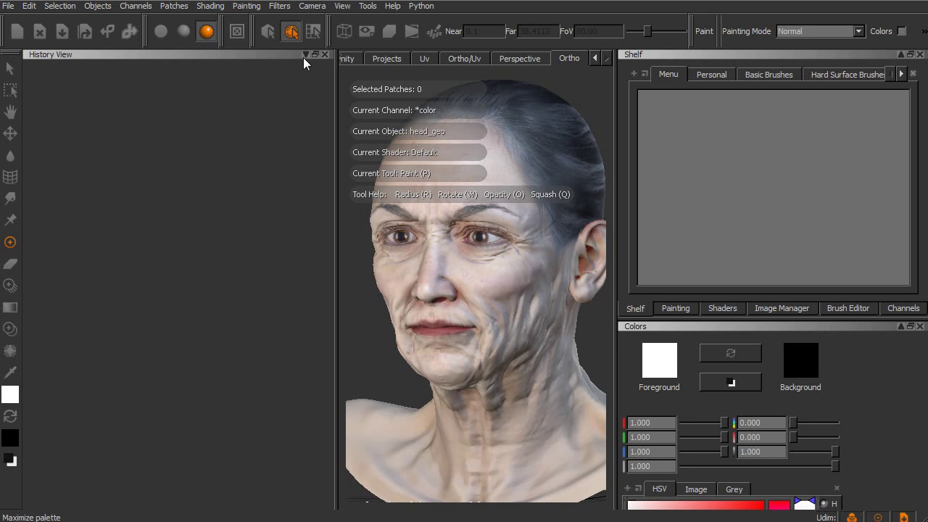
left_click(305, 53)
left_click(305, 53)
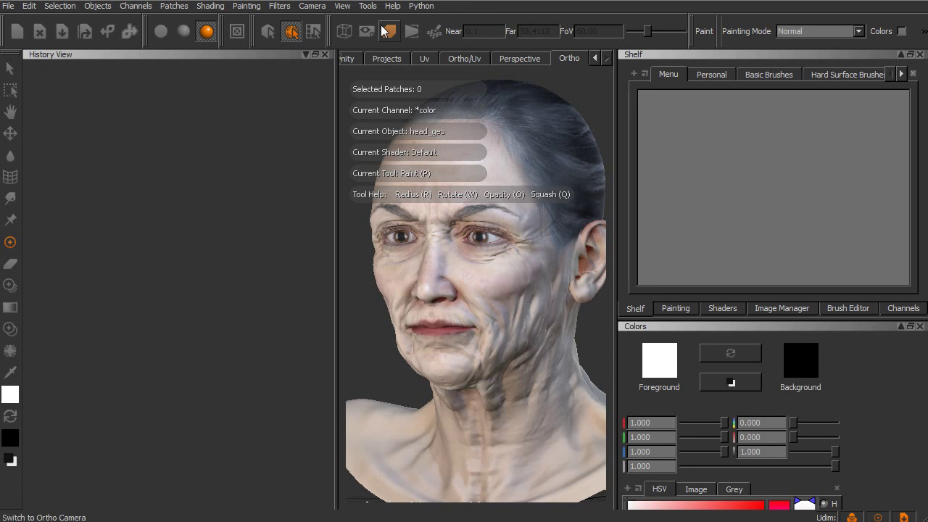
right_click(464, 10)
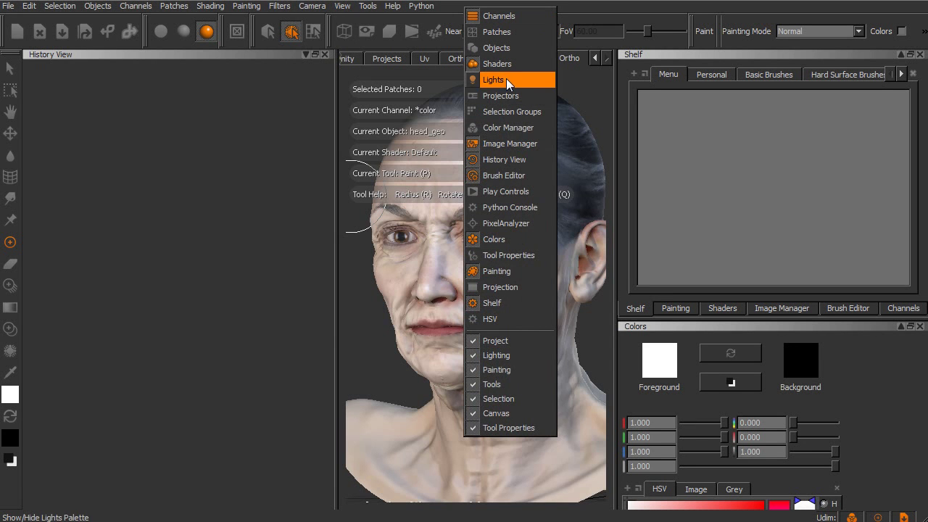
left_click(509, 257)
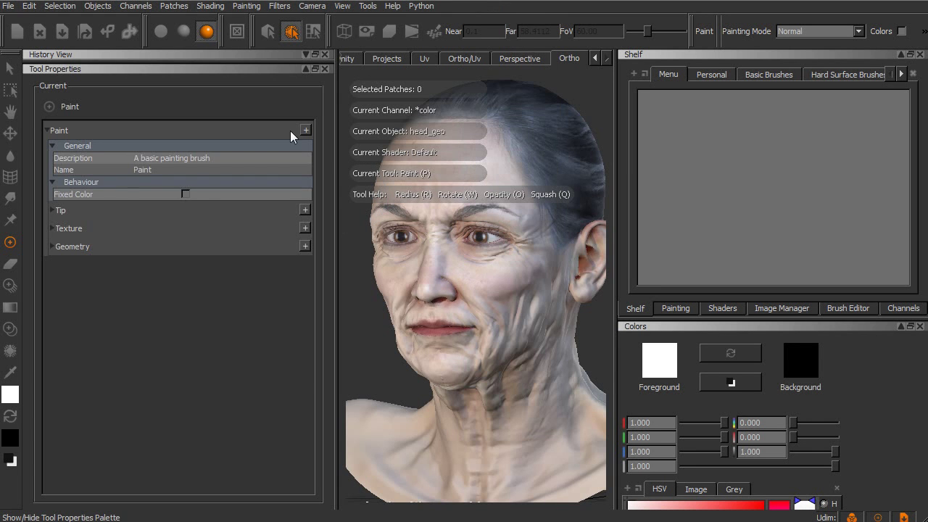
left_click(305, 55)
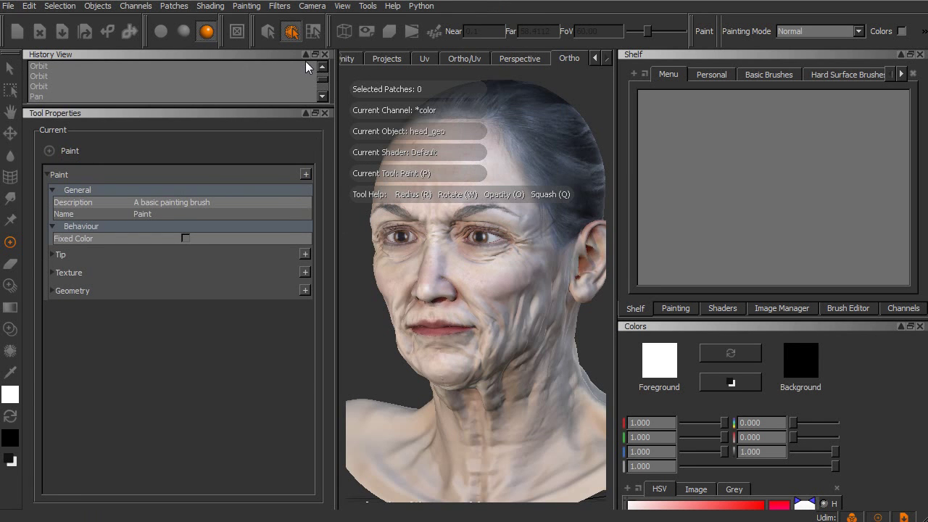
Enlarge History View and dock Tool Properties beneath the Shelf, tabbed with Colors.
left_click_drag(280, 105, 268, 218)
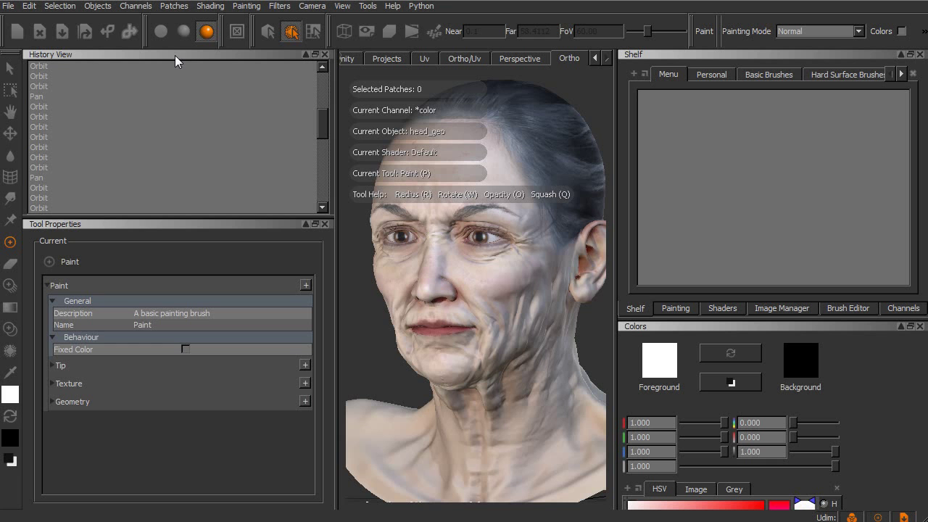
left_click_drag(145, 224, 626, 264)
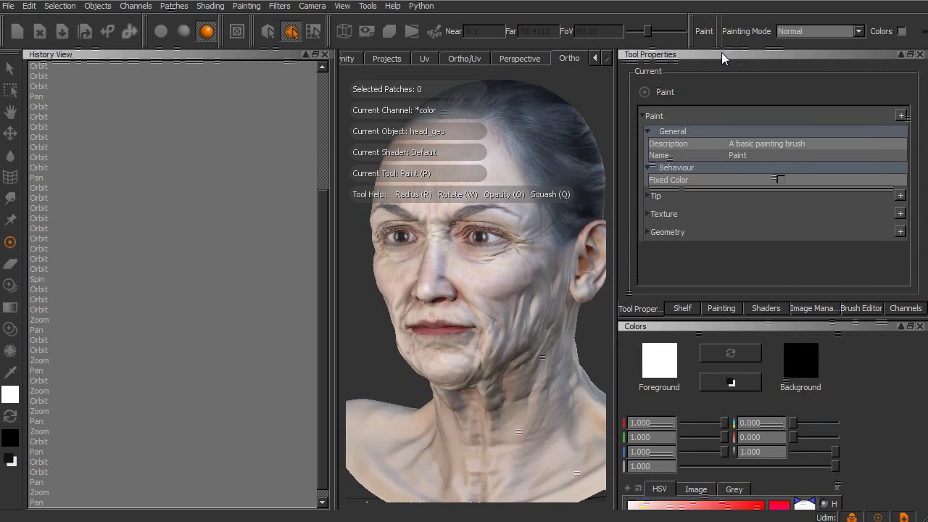
left_click_drag(722, 52, 804, 389)
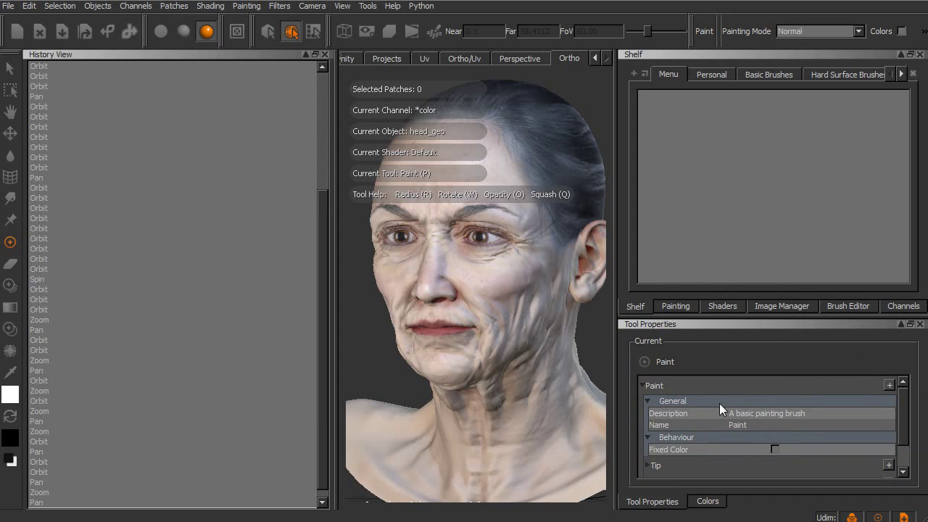
Switch between the Colors and Tool Properties tabs, then close Tool Properties and History View.
left_click(709, 502)
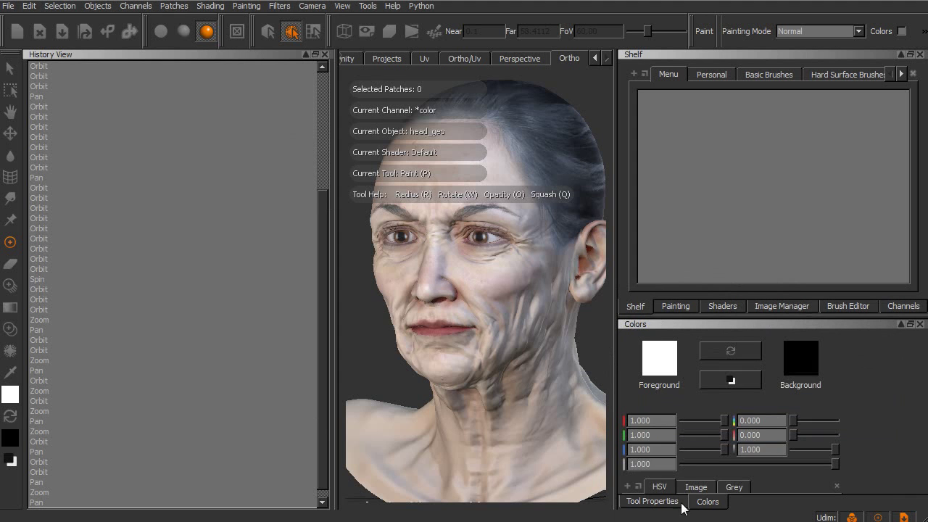
left_click(655, 502)
left_click(709, 503)
left_click(653, 502)
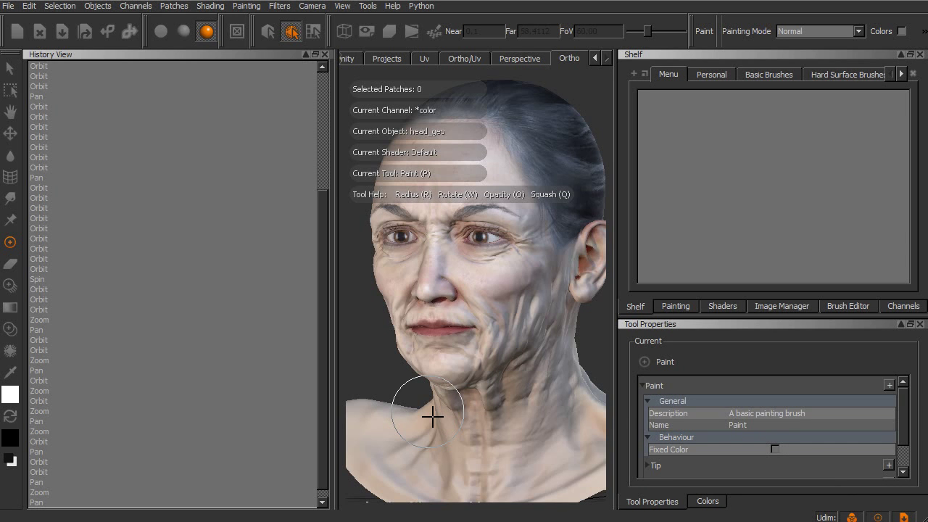
left_click(921, 325)
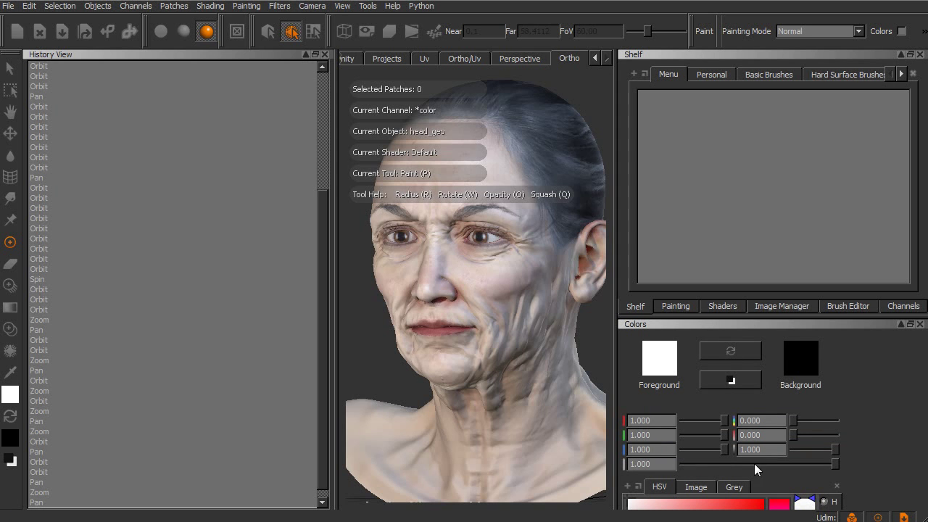
left_click(324, 55)
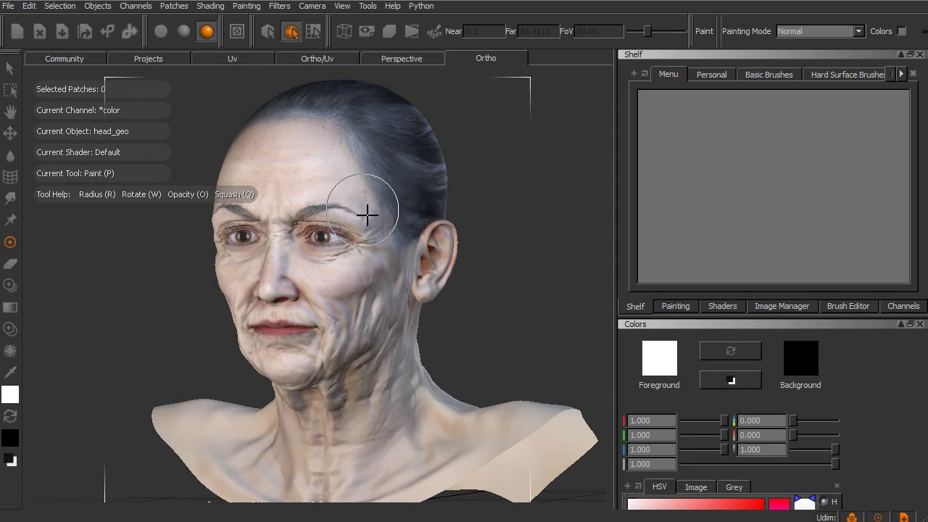
left_click(206, 31)
left_click_drag(311, 290, 356, 300, "alt")
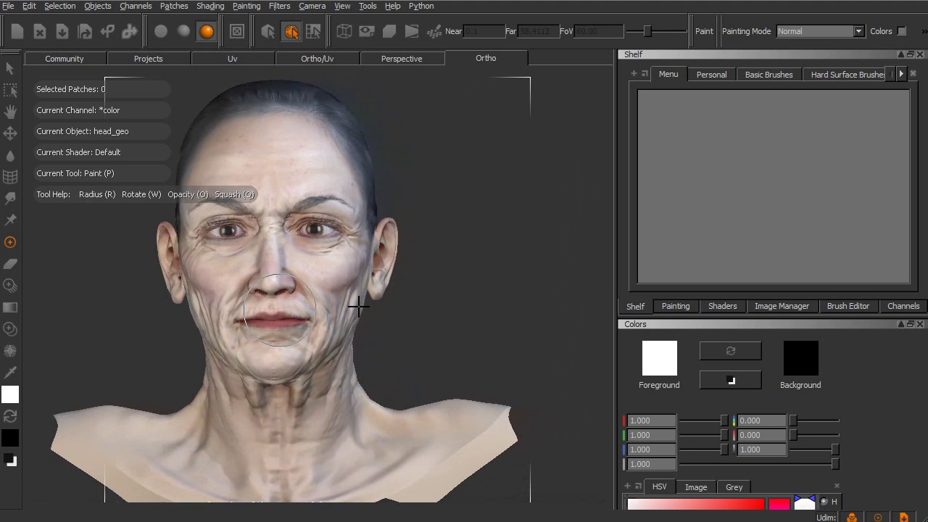
mouse_move(367, 310)
right_mouse_down("alt")
mouse_move(406, 321)
mouse_move(411, 265)
right_mouse_up("alt")
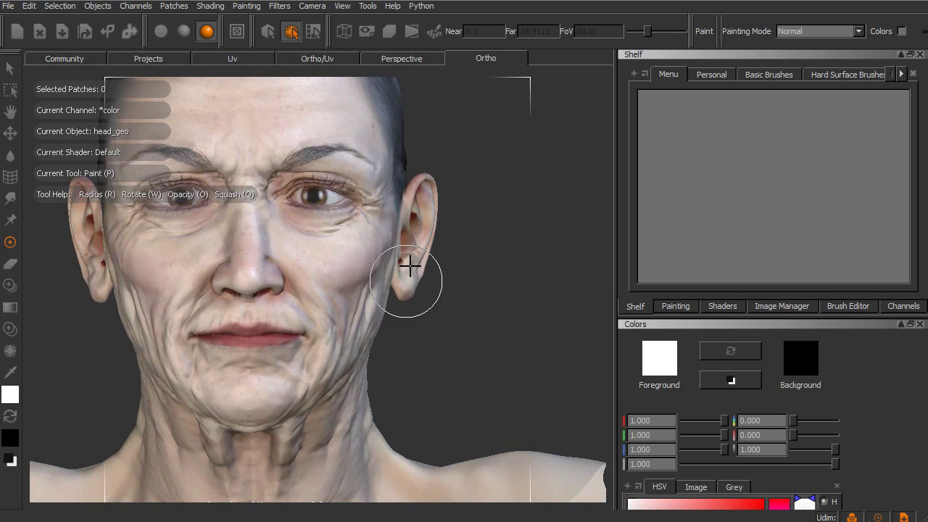
left_click_drag(372, 348, 302, 352, "alt")
right_click_drag(302, 353, 254, 338, "alt")
left_click_drag(255, 338, 321, 332, "alt")
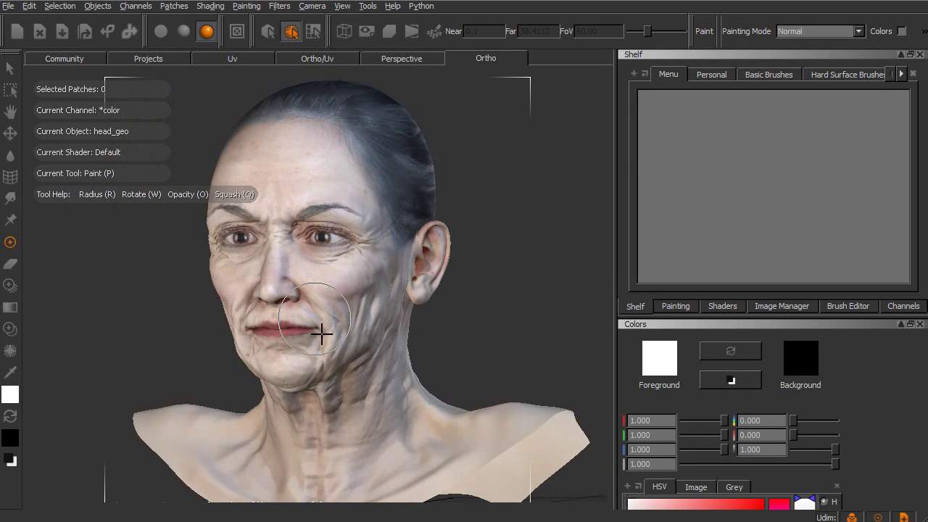
right_click_drag(322, 332, 358, 348, "alt")
left_click_drag(358, 348, 377, 341, "alt")
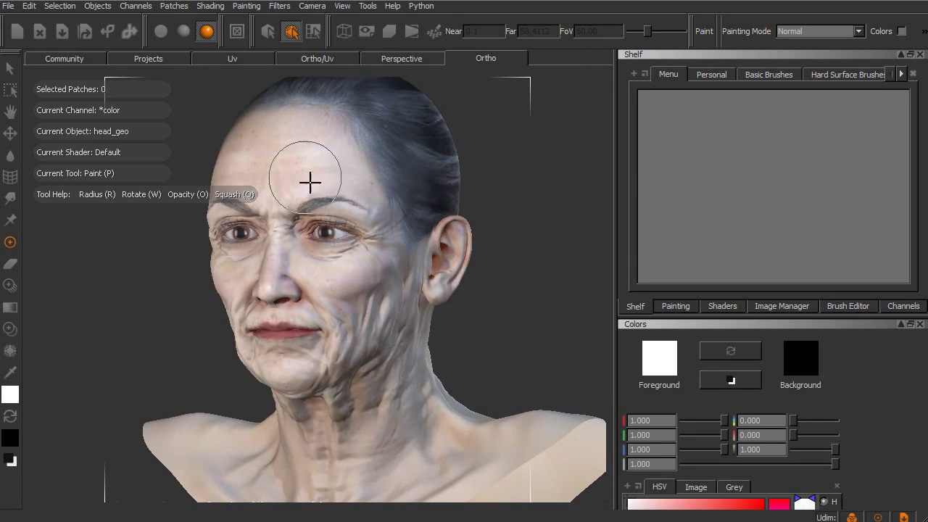
left_click(184, 33)
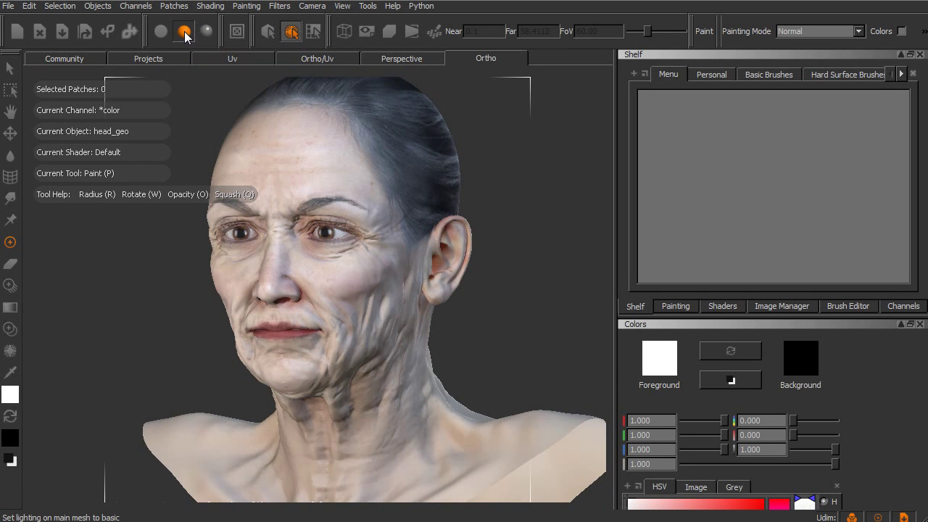
left_click(207, 31)
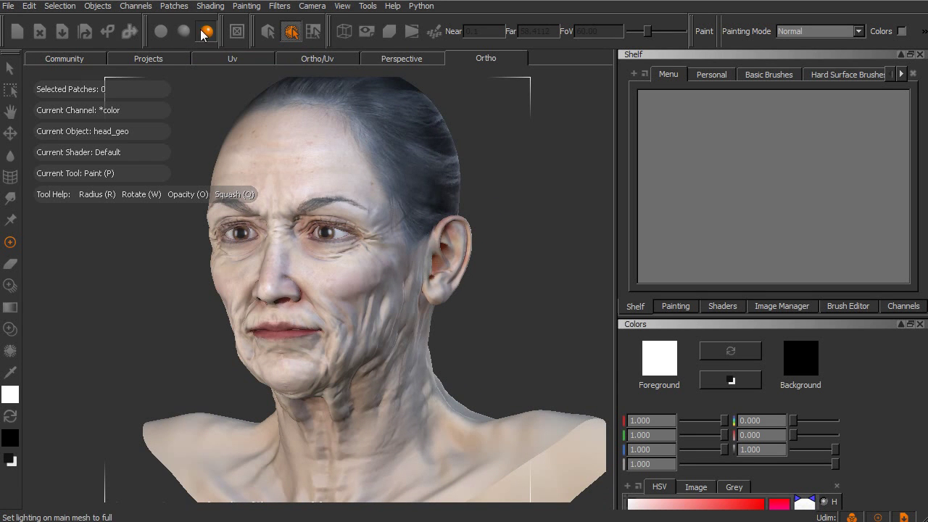
left_click(185, 33)
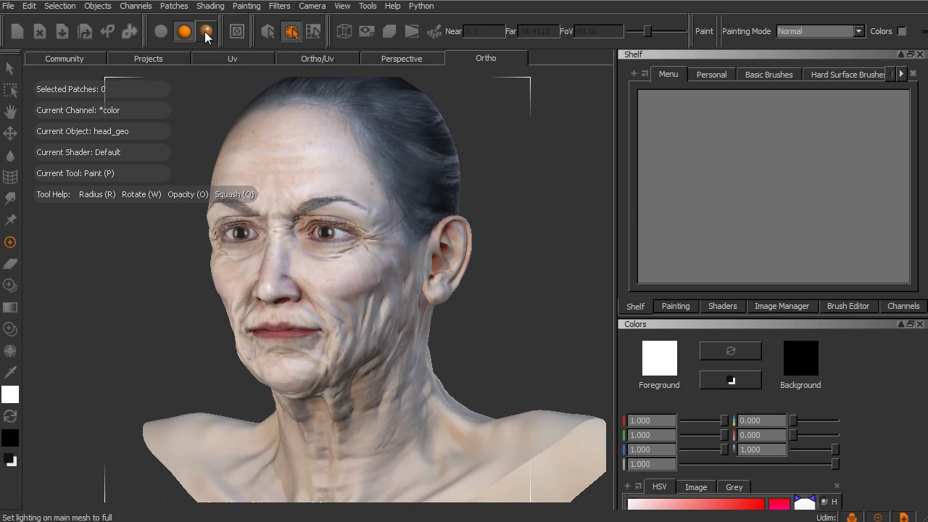
left_click(206, 32)
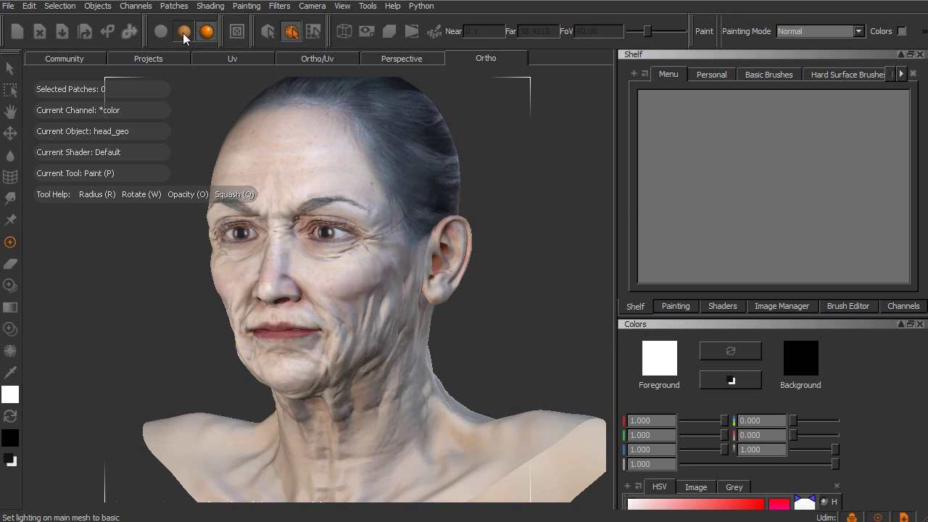
left_click(183, 32)
left_click(207, 32)
left_click(185, 32)
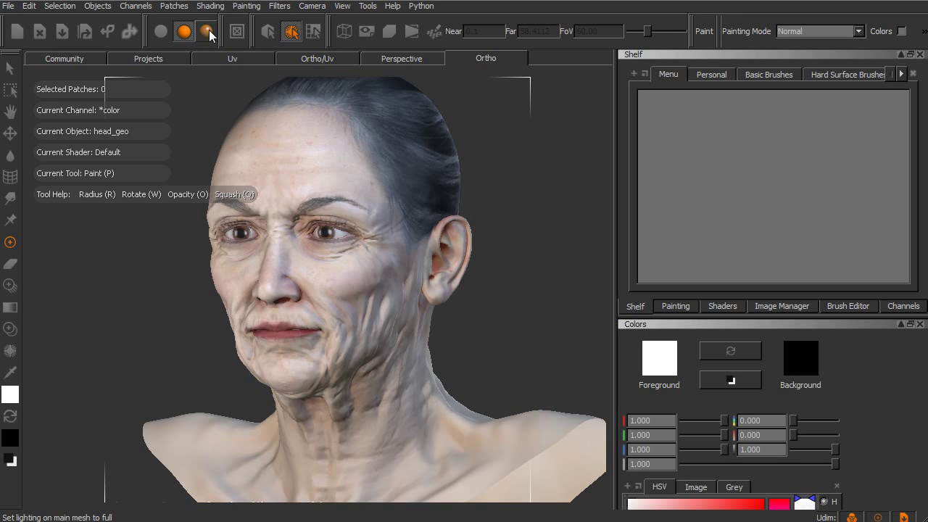
left_click(207, 32)
scroll(362, 176, "up", 3)
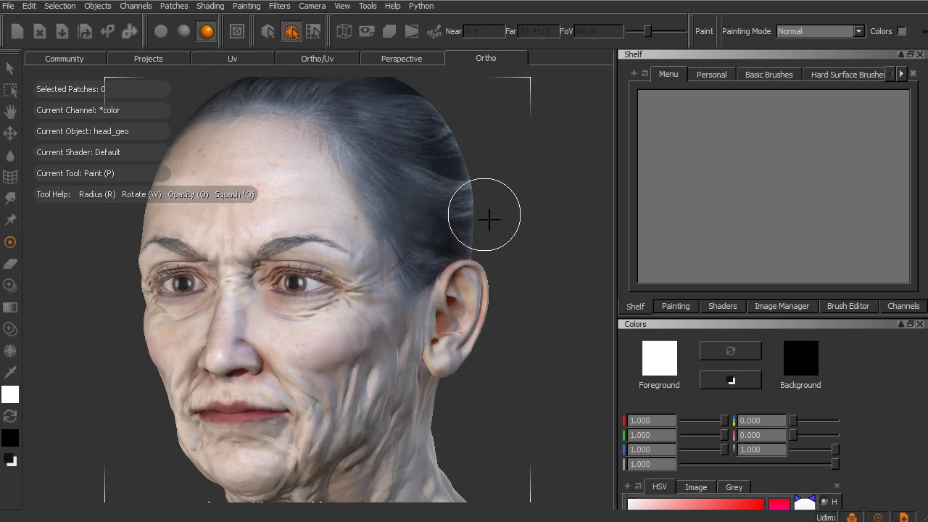
left_click(184, 32)
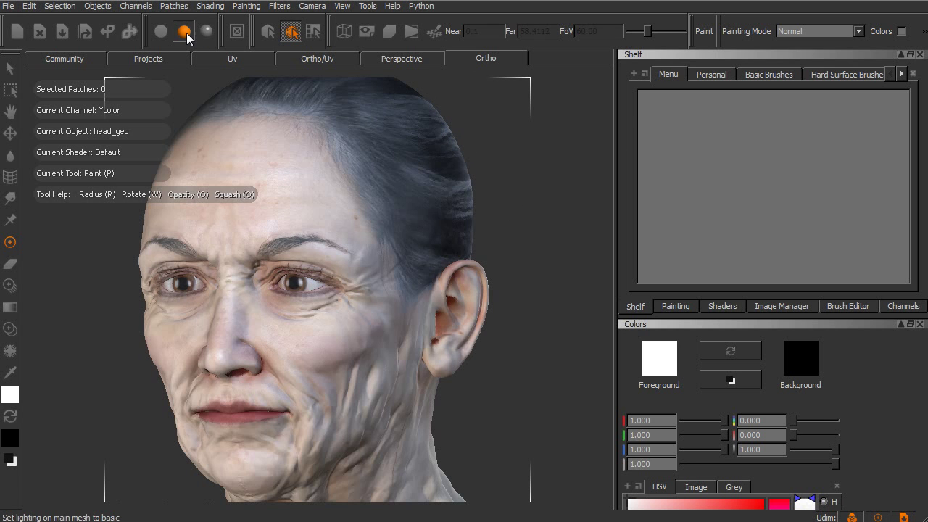
left_click(206, 31)
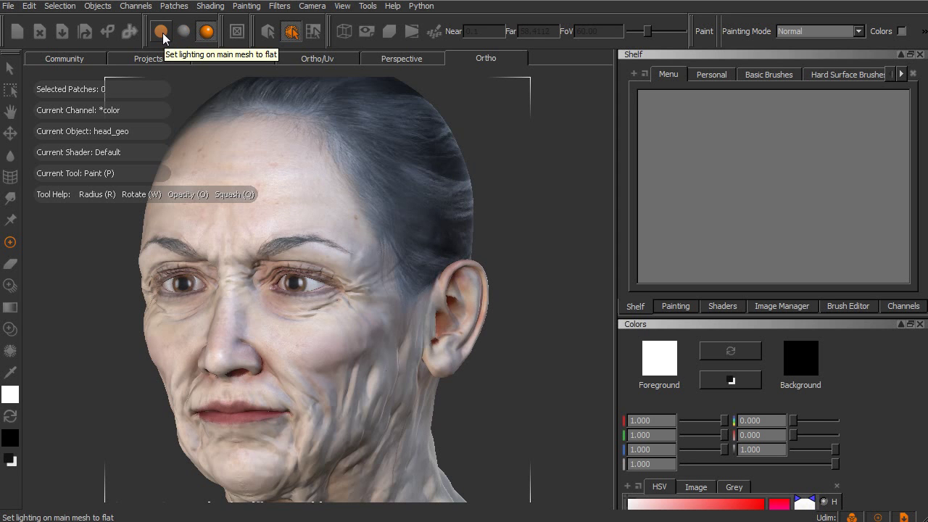
left_click(162, 32)
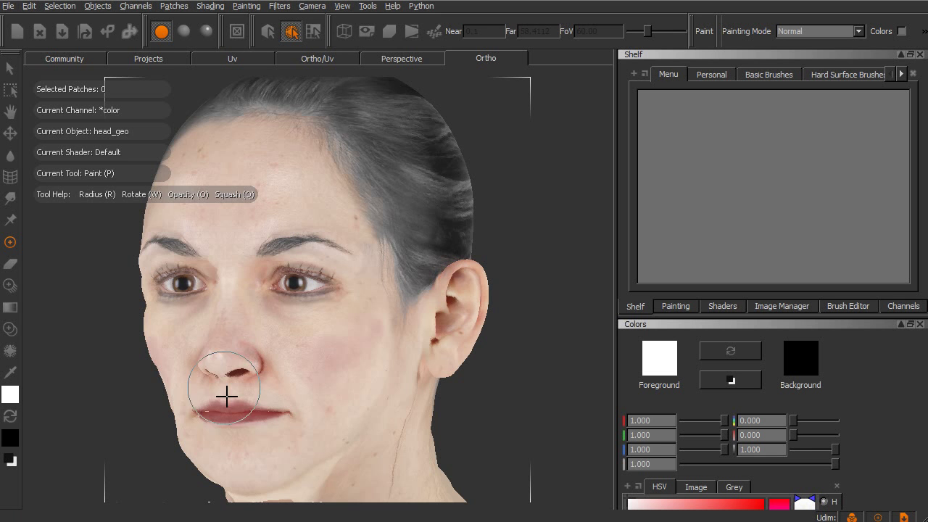
mouse_move(224, 393)
left_mouse_down("alt")
mouse_move(236, 333)
mouse_move(383, 319)
mouse_move(180, 307)
mouse_move(323, 310)
mouse_move(315, 319)
mouse_move(302, 307)
left_mouse_up("alt")
mouse_move(303, 306)
right_mouse_down("alt")
mouse_move(350, 379)
mouse_move(361, 355)
mouse_move(355, 341)
right_mouse_up("alt")
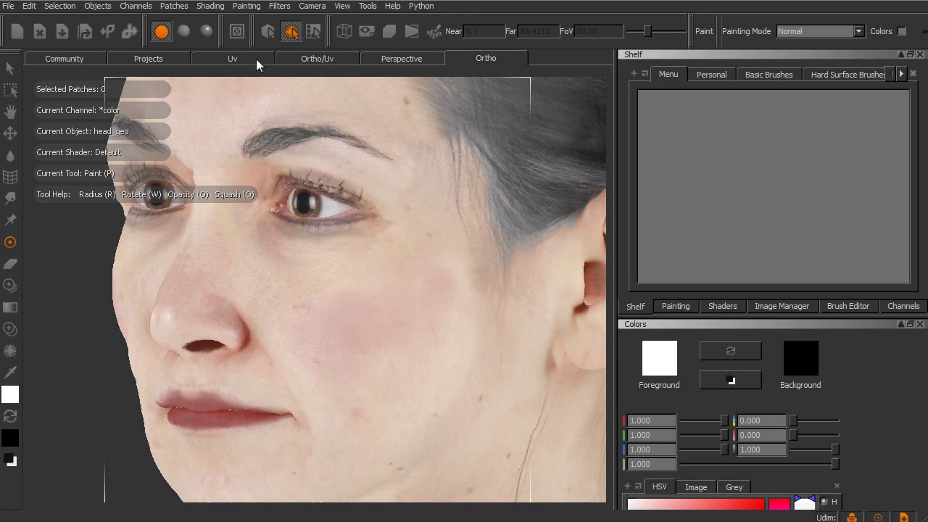
mouse_move(346, 297)
right_mouse_down("alt")
mouse_move(354, 259)
mouse_move(348, 314)
mouse_move(361, 295)
mouse_move(392, 307)
right_mouse_up("alt")
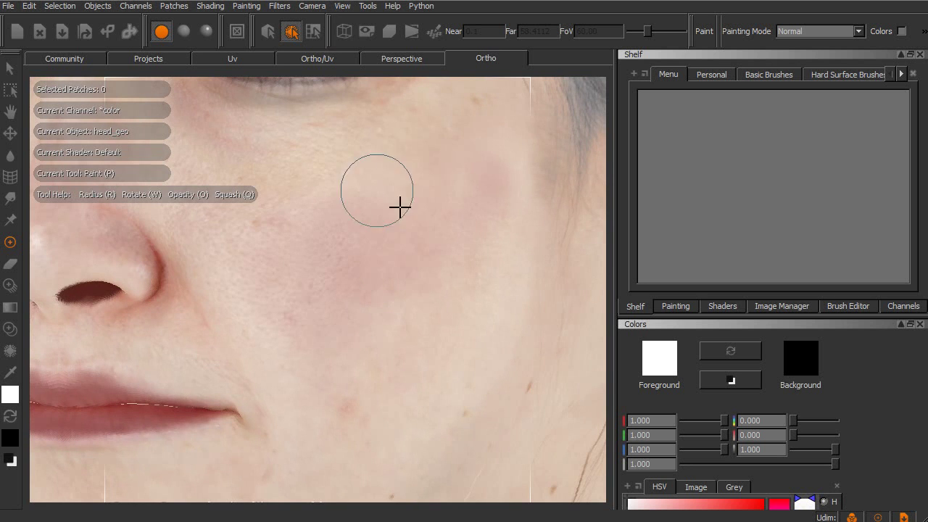
right_click_drag(334, 184, 347, 306, "alt")
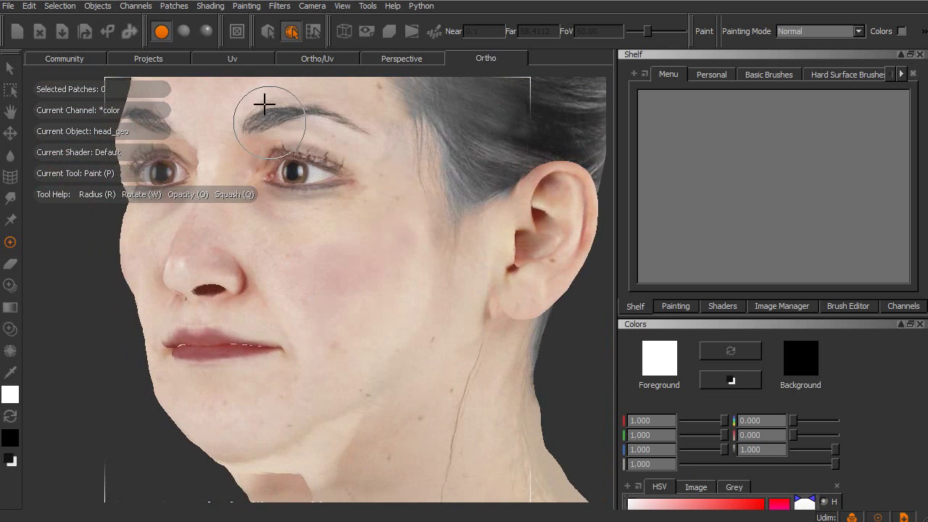
left_click(207, 31)
mouse_move(276, 314)
right_mouse_down("alt")
mouse_move(321, 338)
mouse_move(315, 326)
mouse_move(283, 322)
mouse_move(308, 321)
right_mouse_up("alt")
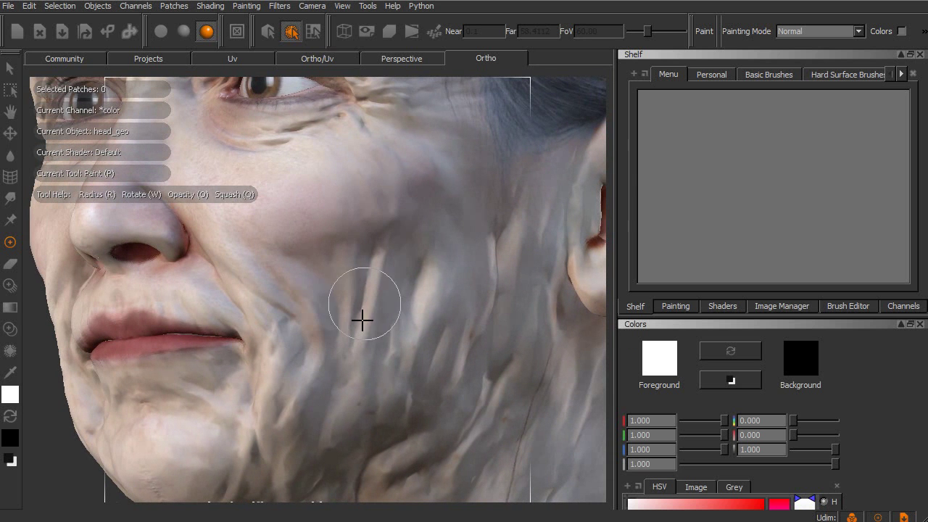
left_click(165, 29)
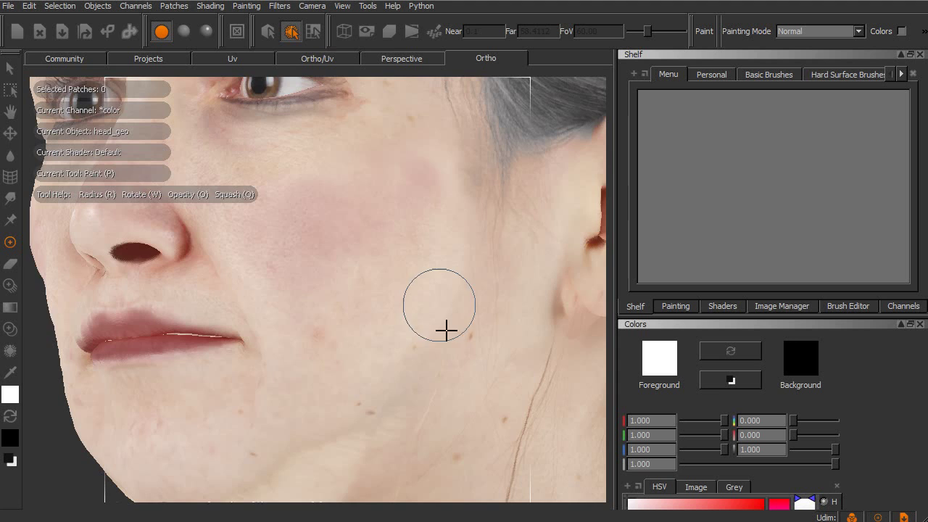
middle_click_drag(295, 389, 280, 284, "alt")
mouse_move(280, 284)
left_mouse_down("alt")
mouse_move(239, 327)
mouse_move(315, 317)
mouse_move(355, 292)
mouse_move(421, 326)
left_mouse_up("alt")
right_click_drag(421, 326, 348, 317, "alt")
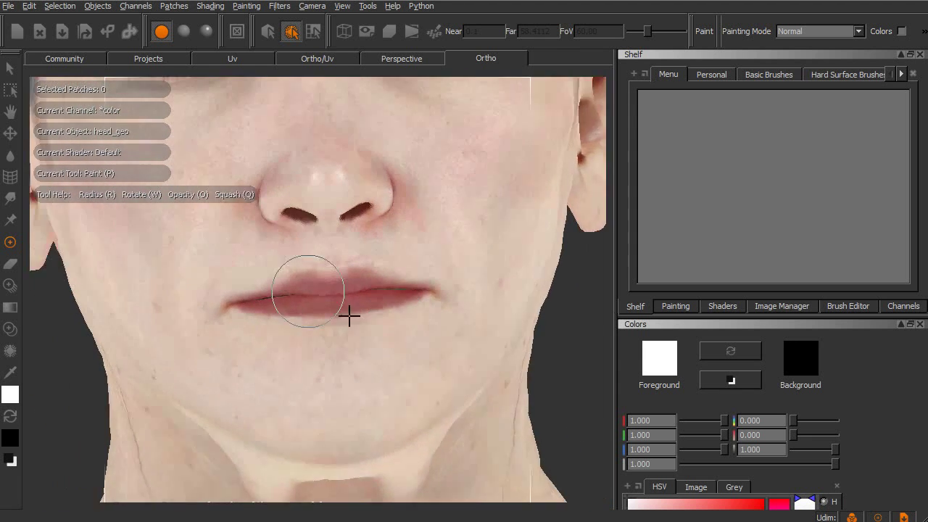
mouse_move(348, 317)
left_mouse_down("alt")
mouse_move(326, 313)
mouse_move(365, 312)
left_mouse_up("alt")
right_click_drag(365, 313, 397, 353, "alt")
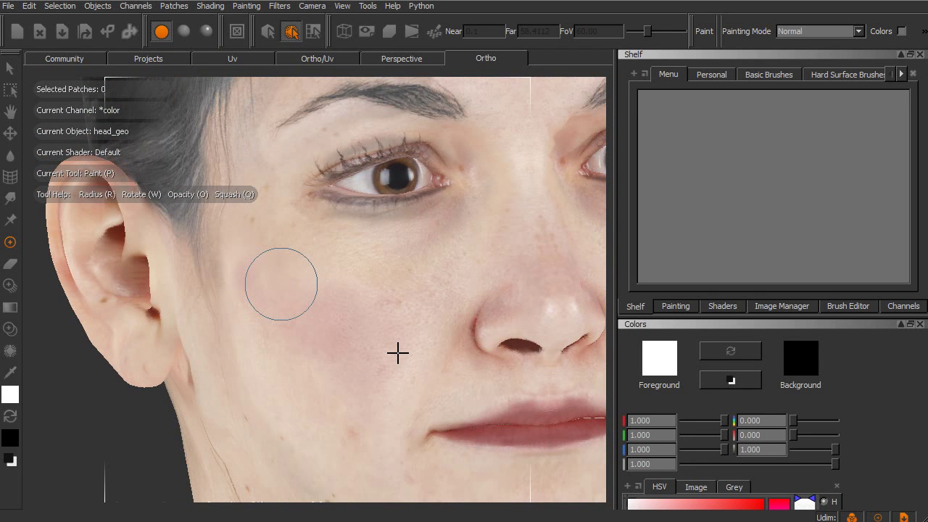
mouse_move(396, 346)
left_mouse_down("alt")
mouse_move(423, 319)
mouse_move(348, 309)
mouse_move(398, 332)
mouse_move(394, 319)
mouse_move(420, 313)
left_mouse_up("alt")
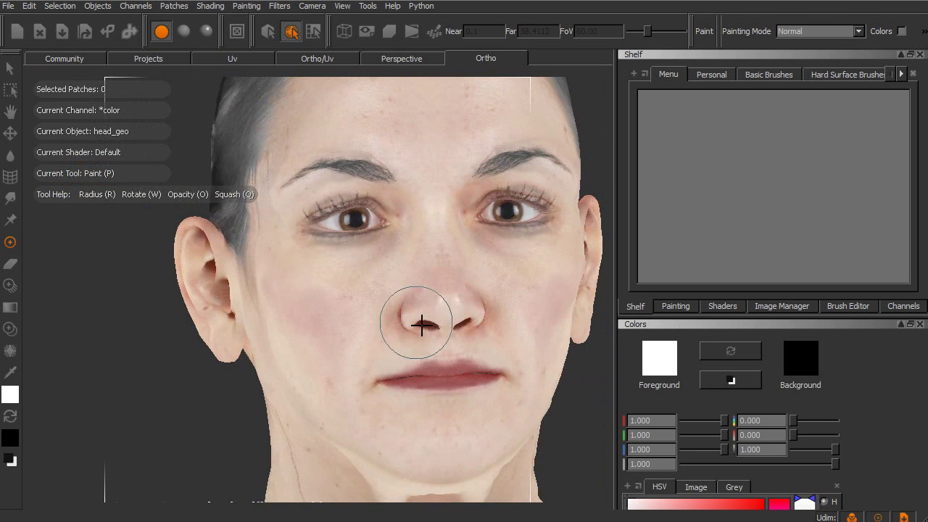
left_click(205, 32)
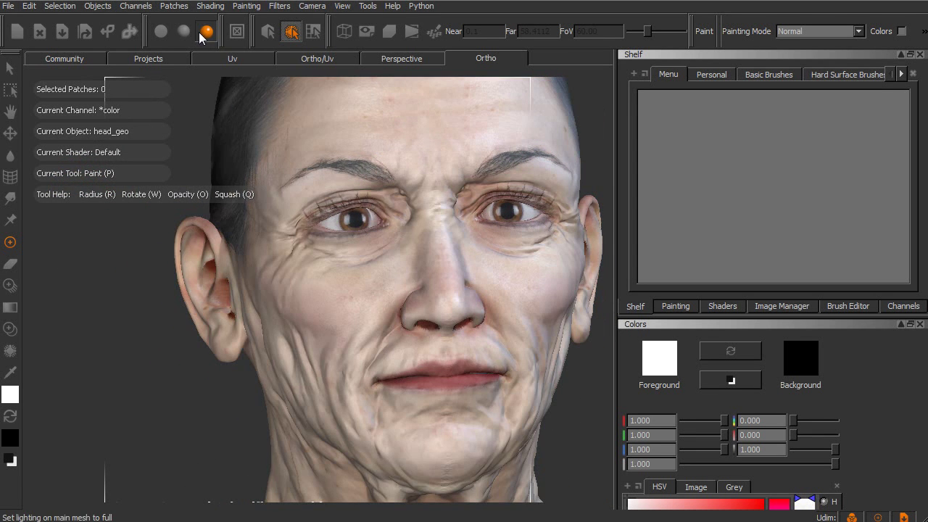
left_click_drag(468, 297, 373, 341, "alt")
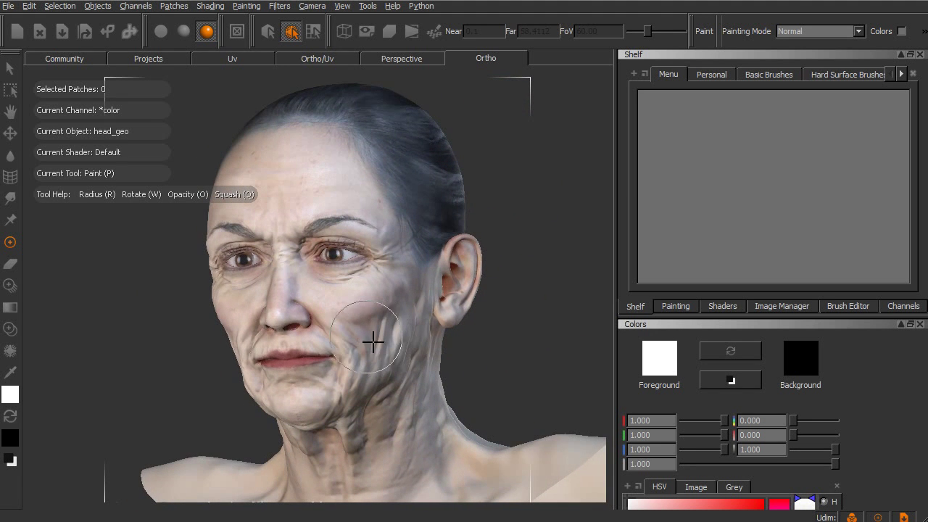